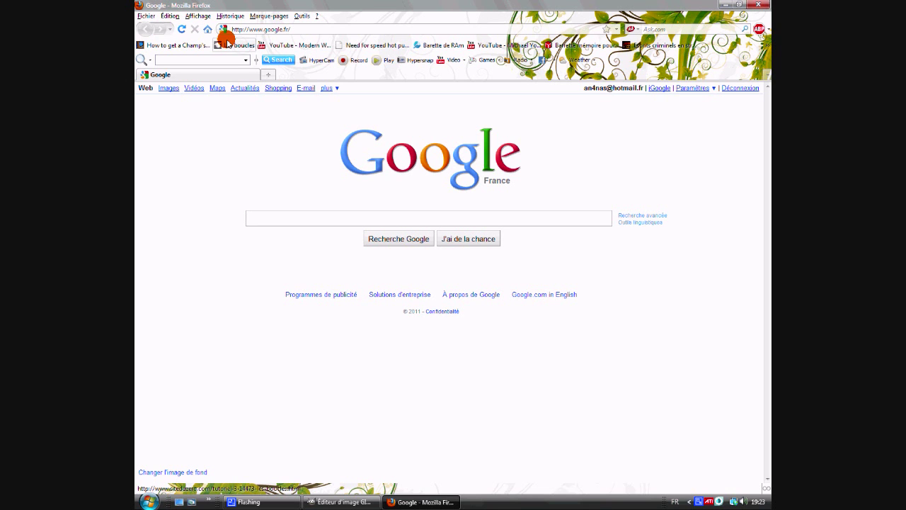
Close the browser and set up a new GIMP image filled with white (Blanc)
left_click(759, 5)
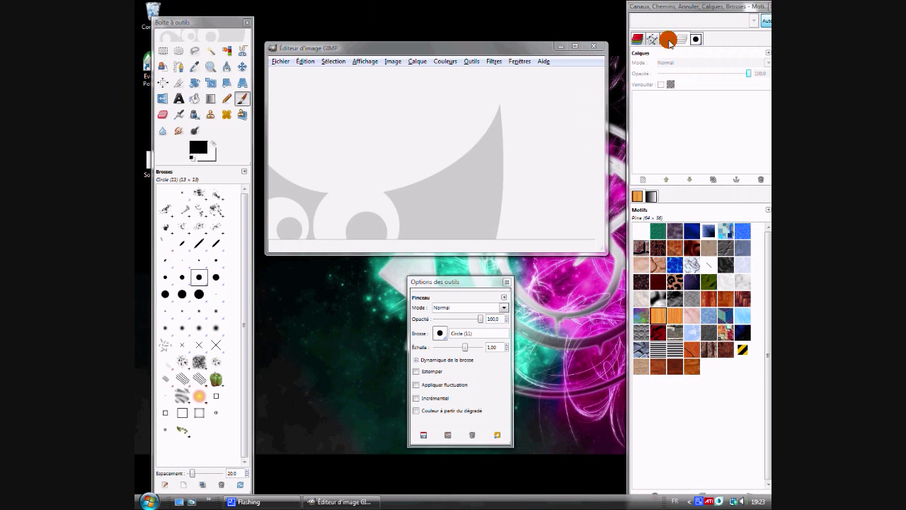
left_click(278, 62)
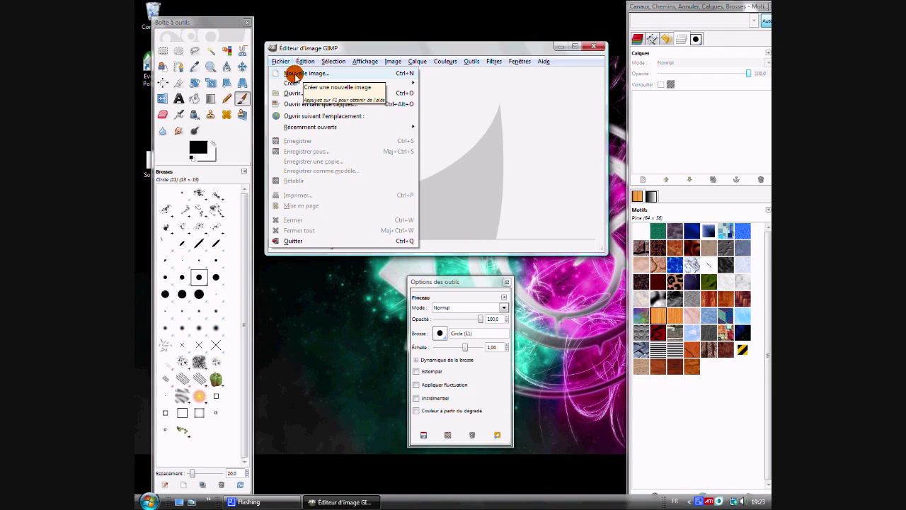
left_click(295, 74)
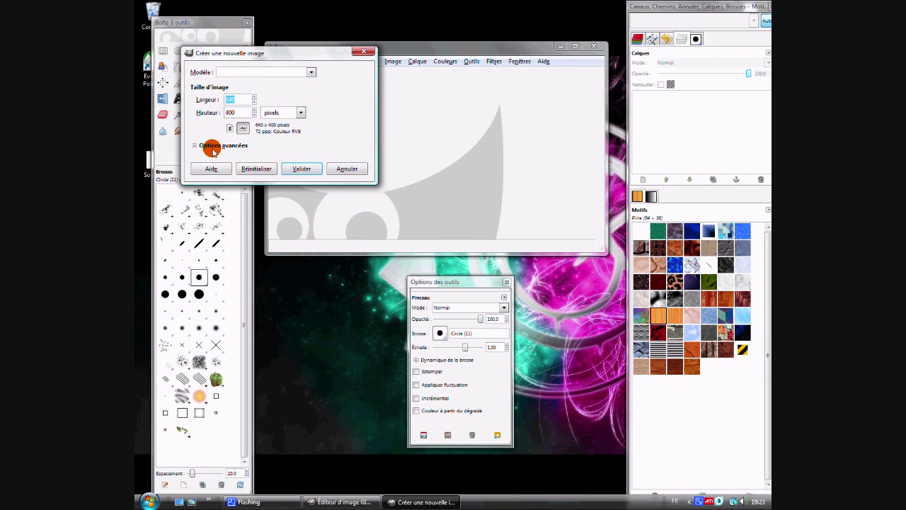
left_click(225, 145)
left_click(362, 199)
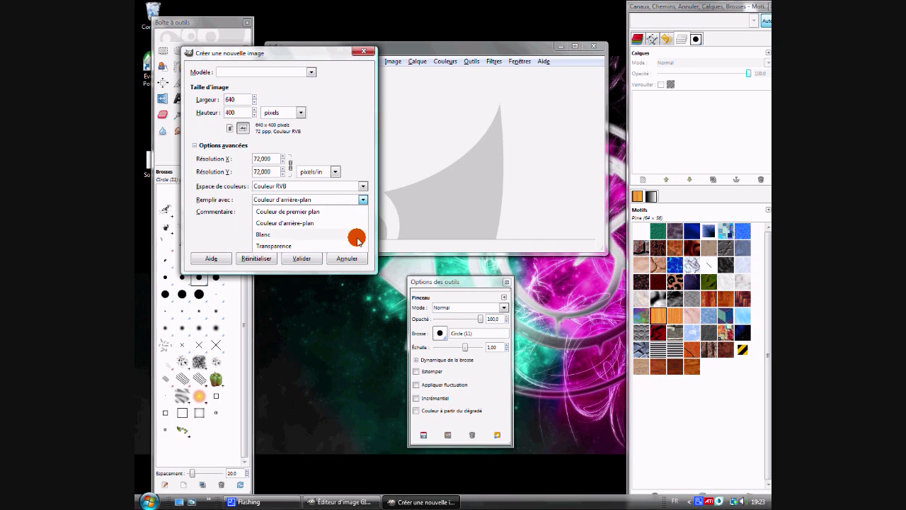
left_click(300, 246)
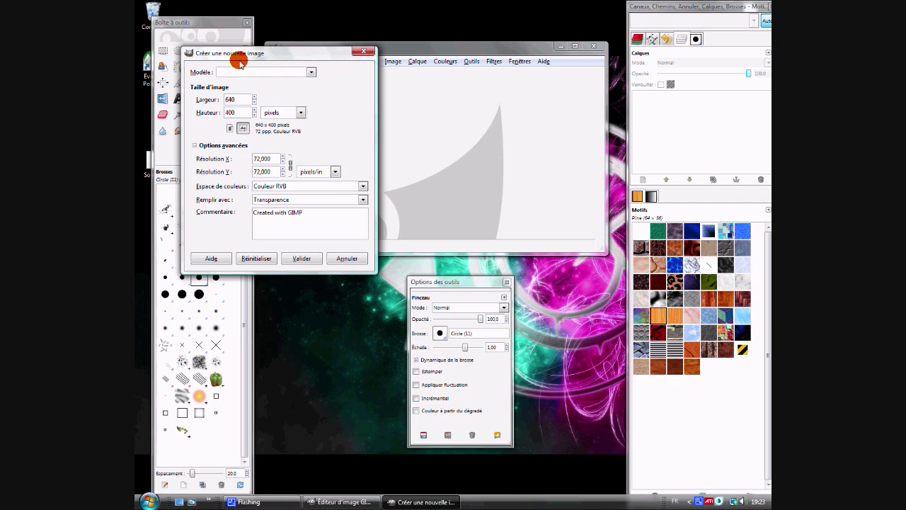
left_click(362, 199)
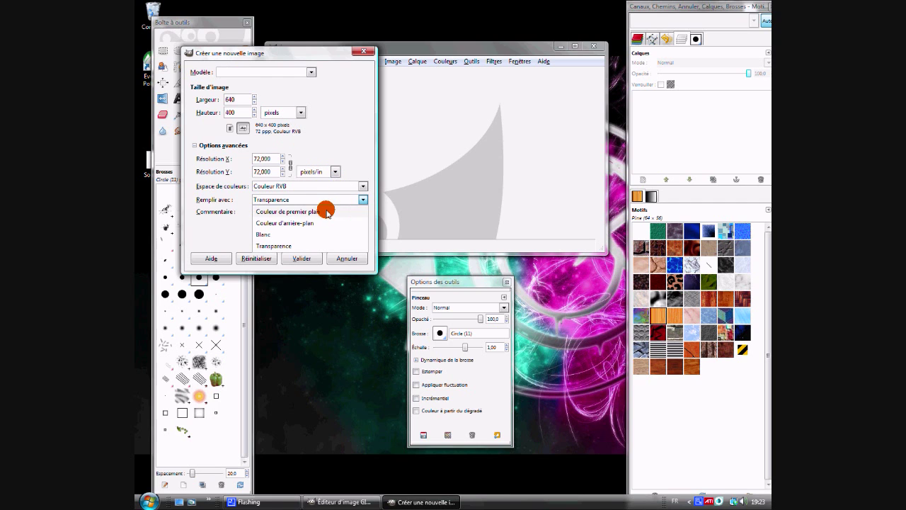
left_click(277, 234)
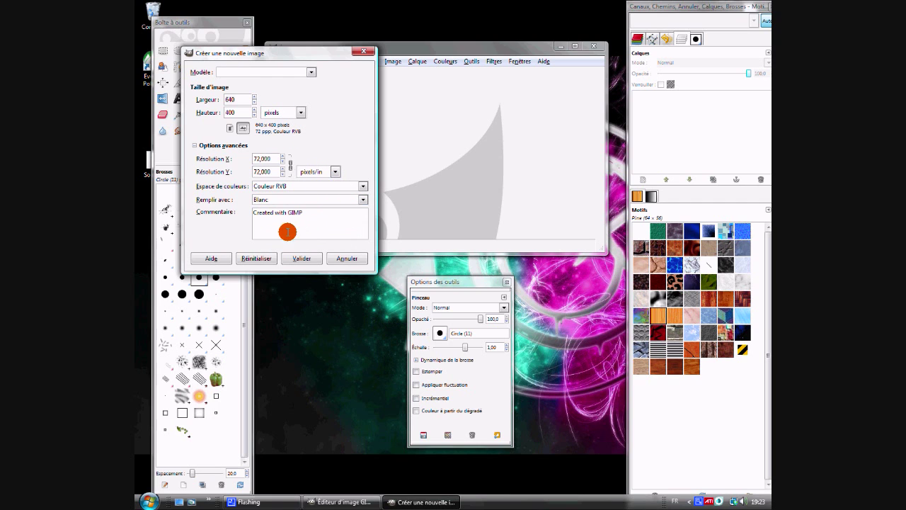
Set the new image's width and height to 200 pixels and create it
double_click(239, 99)
type("200")
left_click(236, 112)
type("20")
type("2")
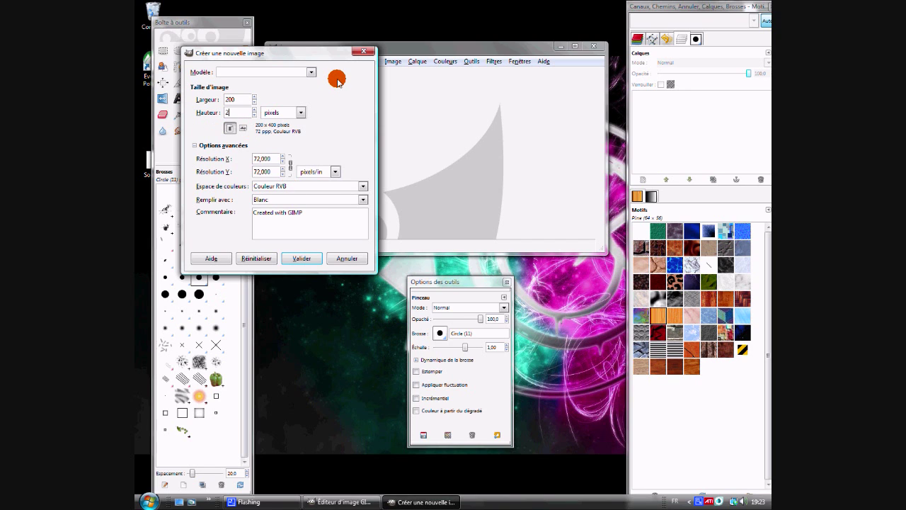
key("Return")
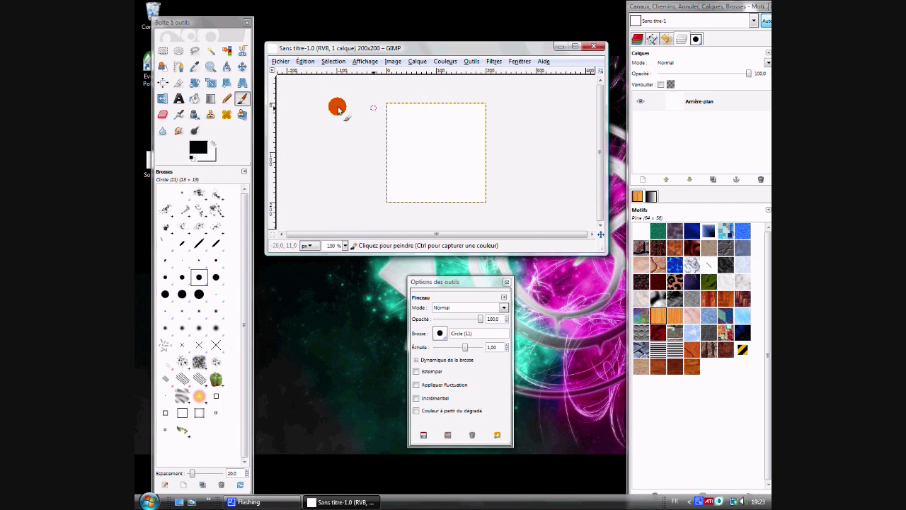
Select the whole image and shrink the selection from the image border
left_click(336, 63)
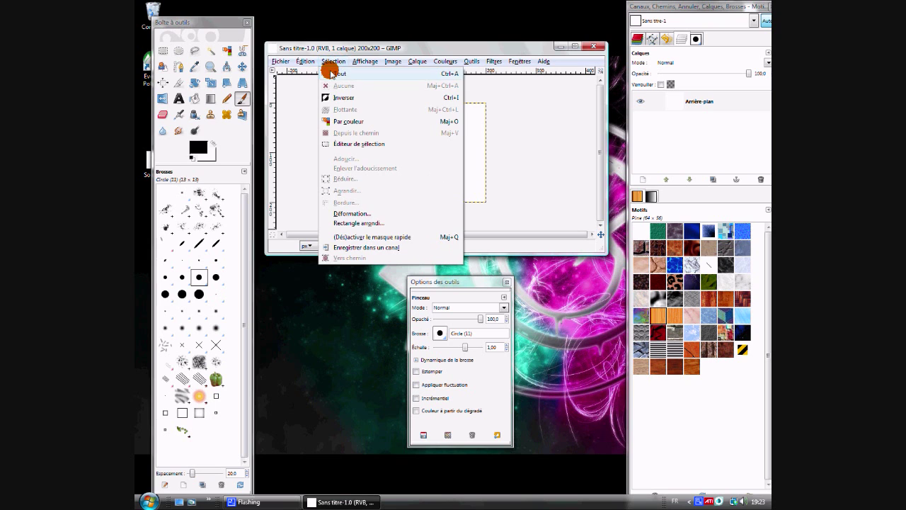
left_click(330, 72)
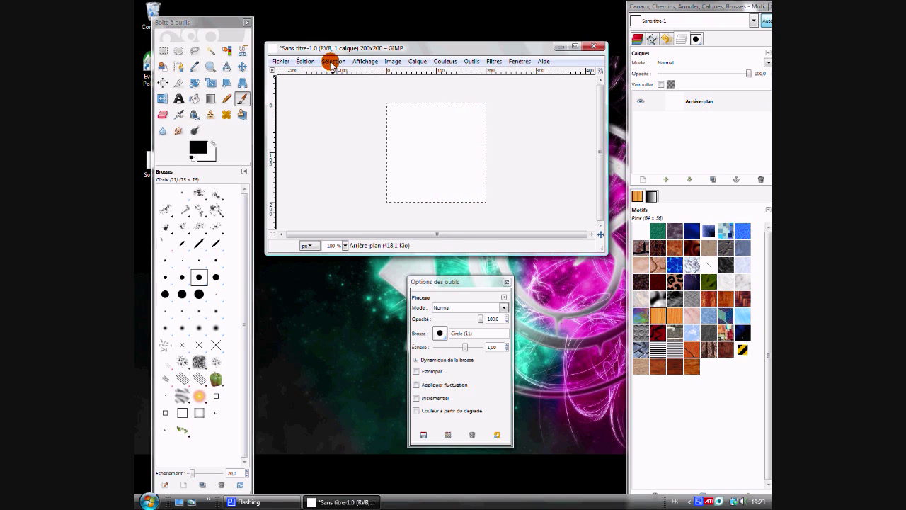
left_click(333, 62)
left_click(340, 182)
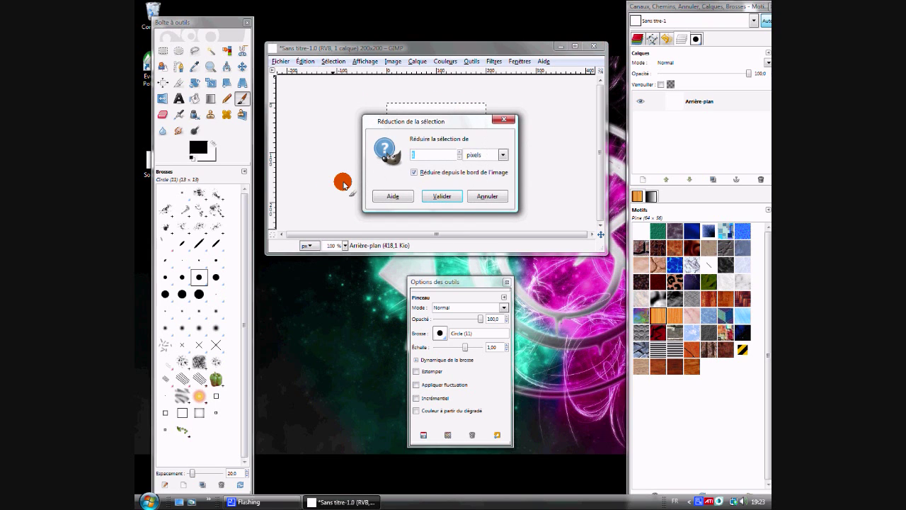
key("Return")
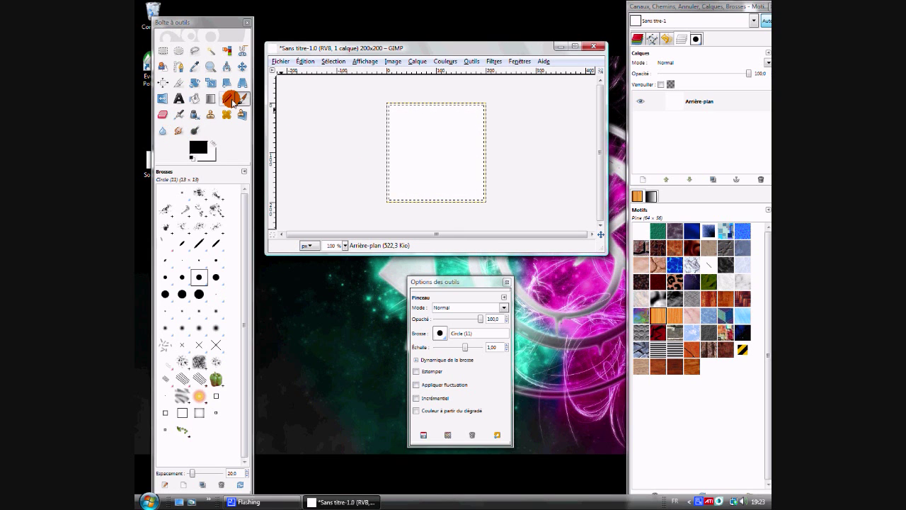
Invert the selection and paint the thin outer border black with the Circle (19) brush
left_click(198, 293)
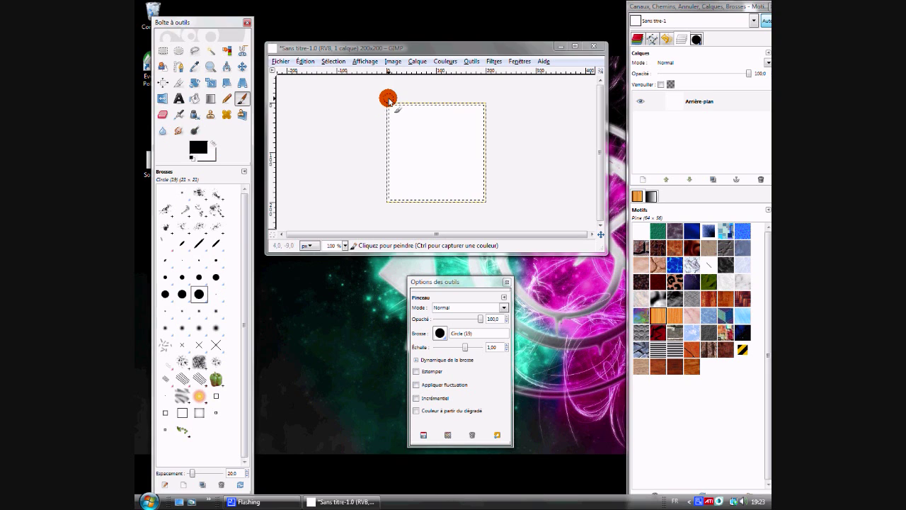
left_click_drag(389, 100, 383, 168)
key("ctrl+z")
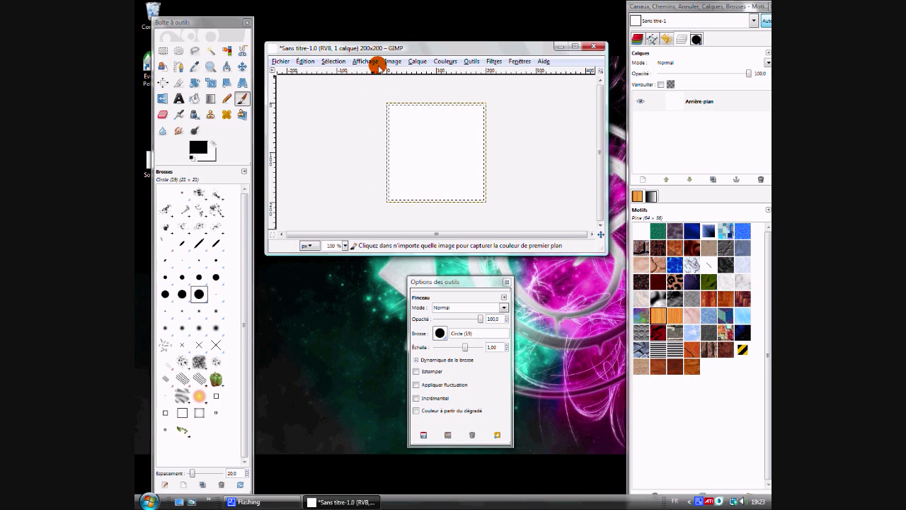
left_click(335, 62)
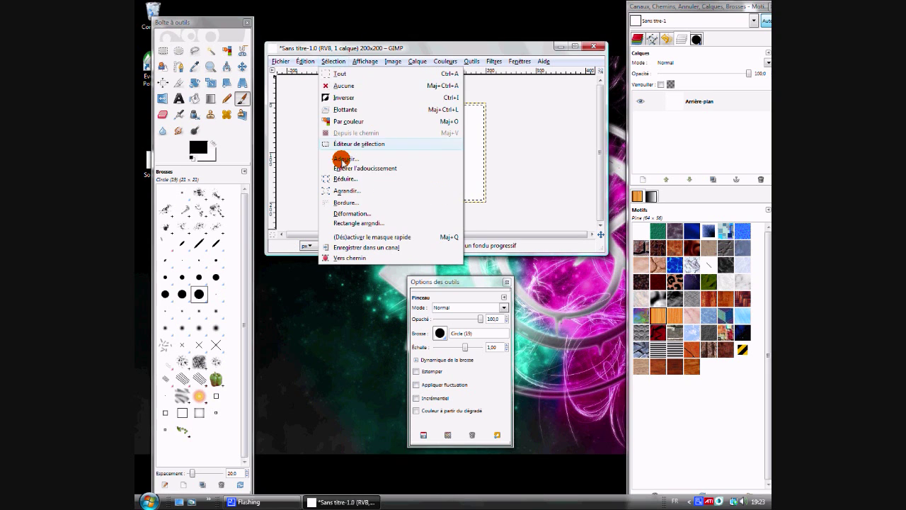
left_click(346, 96)
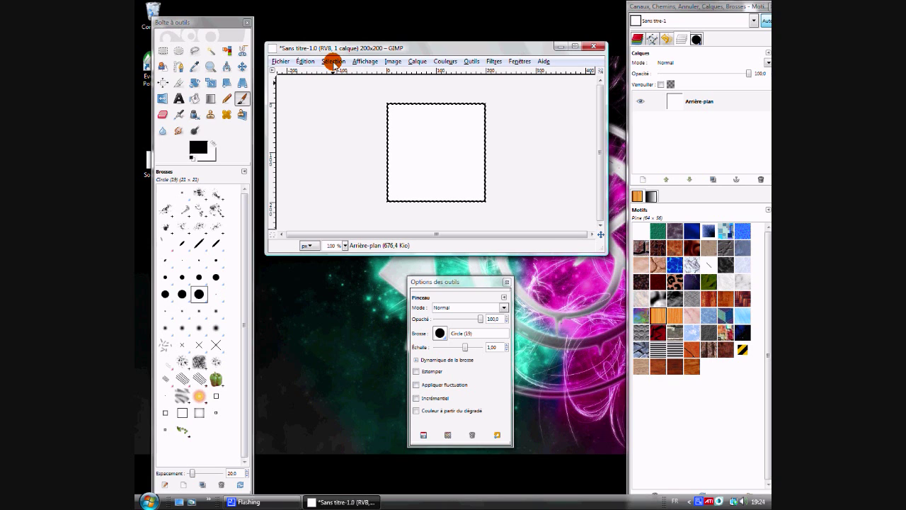
Invert the selection back to the inner square and add a transparent 200 × 200 px layer
left_click(334, 62)
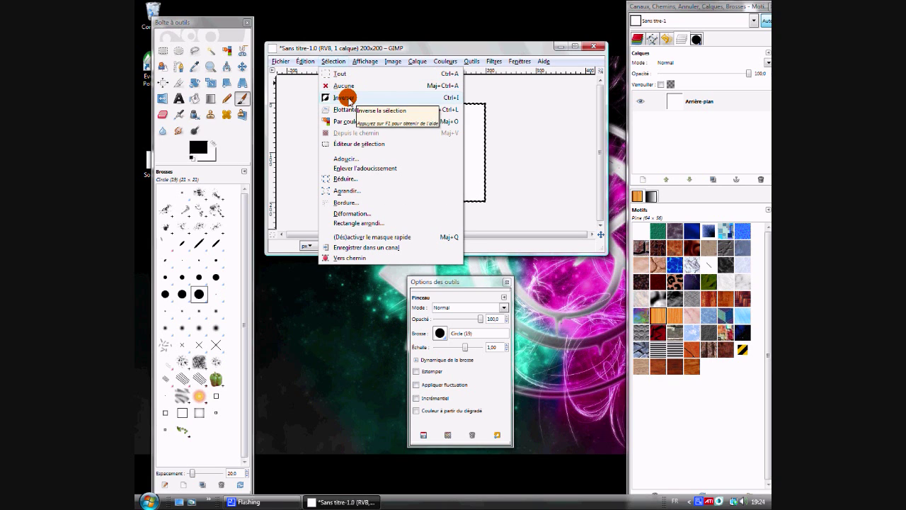
left_click(346, 97)
left_click(648, 181)
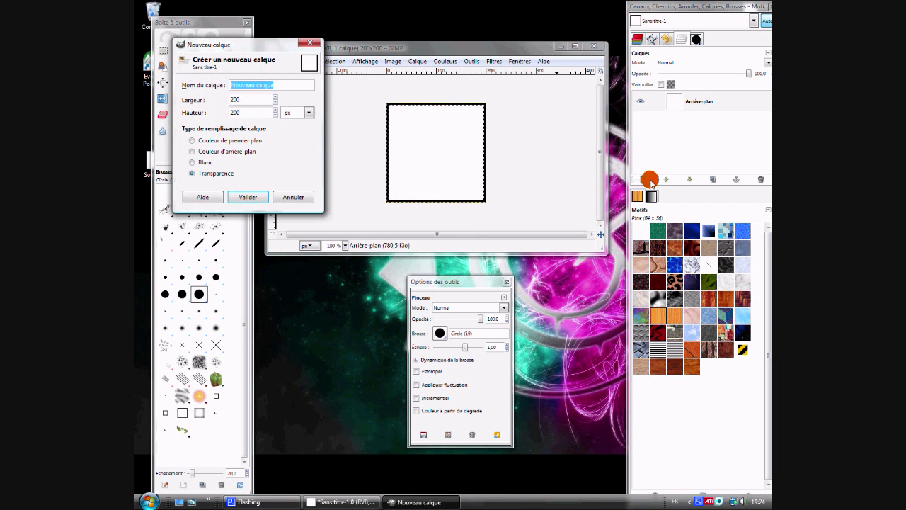
key("Return")
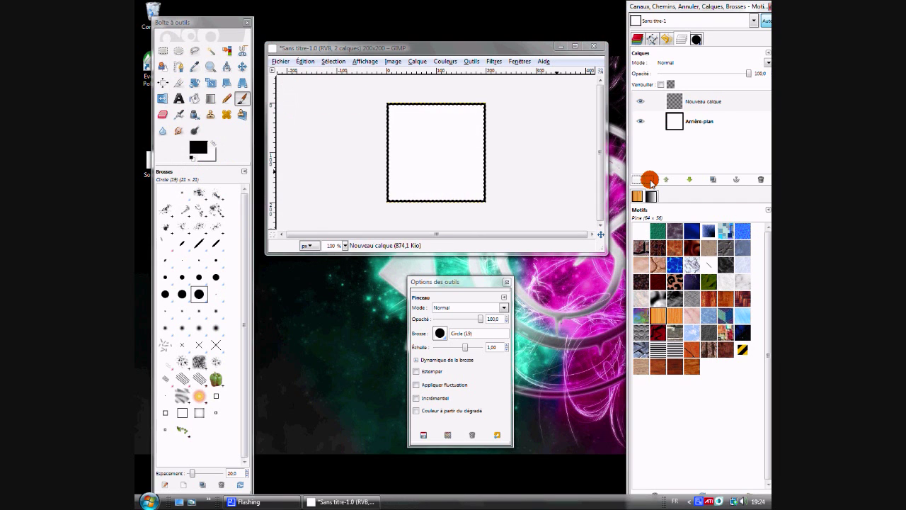
Set the foreground colour to dark grey 4d4a4a and bucket-fill the selected area of the new layer
left_click(198, 147)
left_click(400, 200)
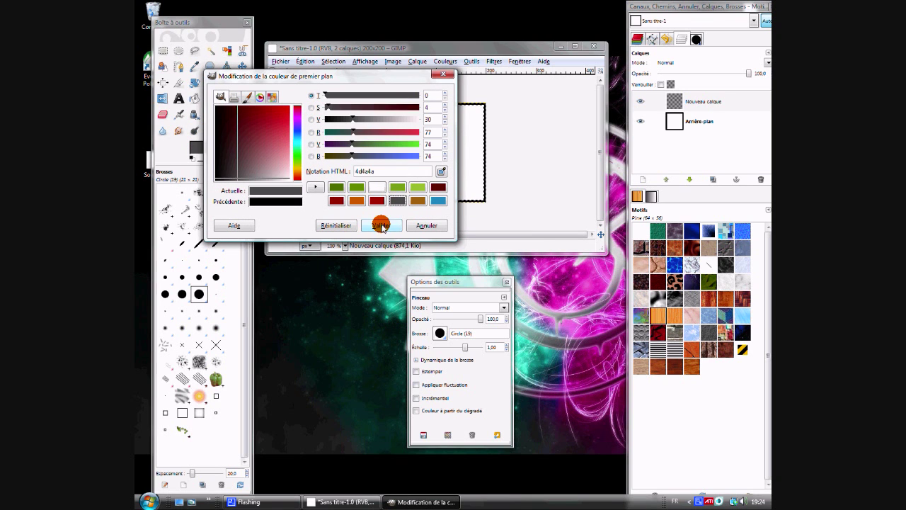
left_click(381, 226)
left_click(203, 99)
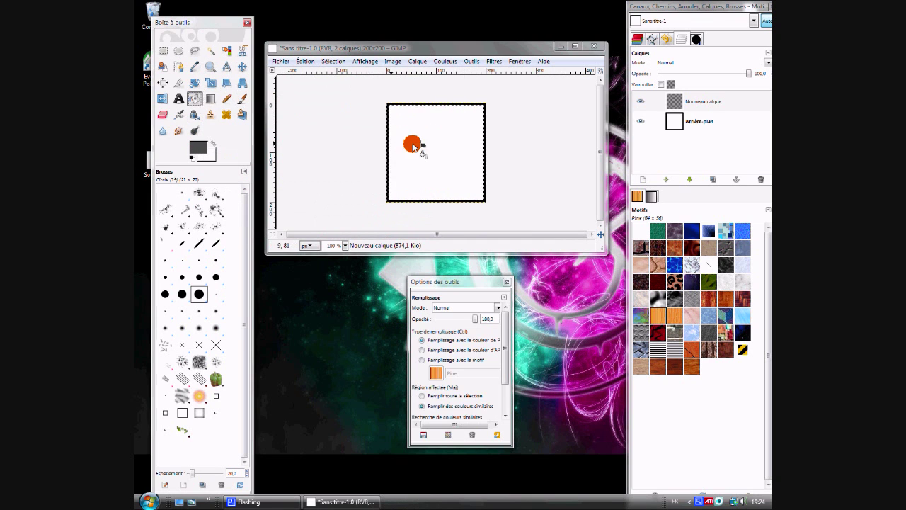
left_click(415, 144)
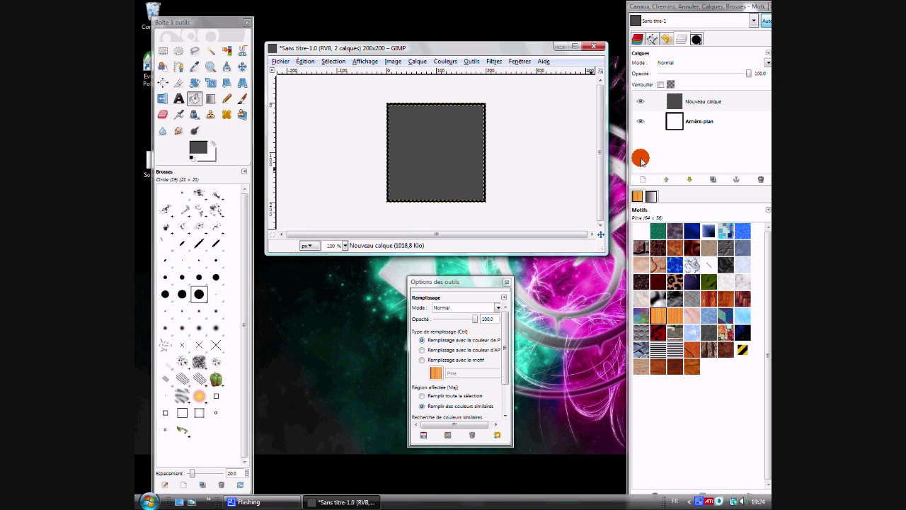
Fill another new layer with the diagonal-line GIMP Pattern and lower that layer's opacity to about half
left_click(643, 180)
left_click(273, 222)
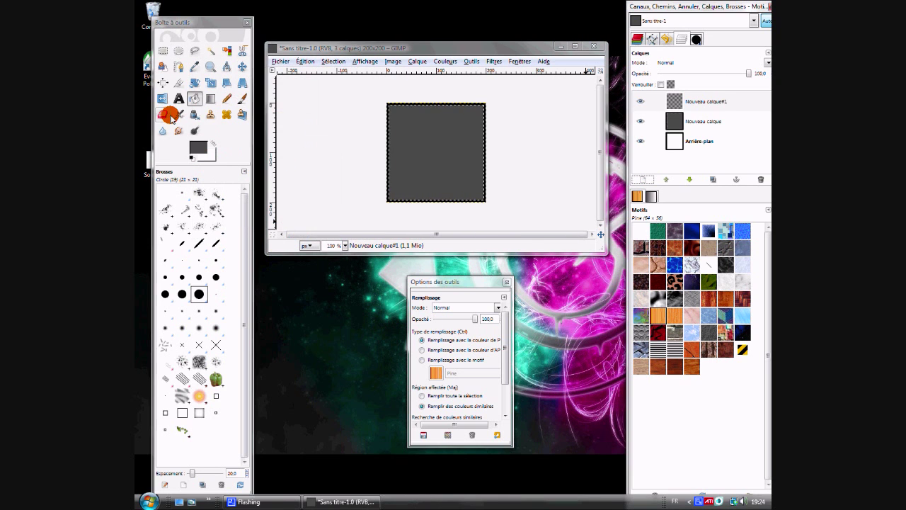
left_click(193, 97)
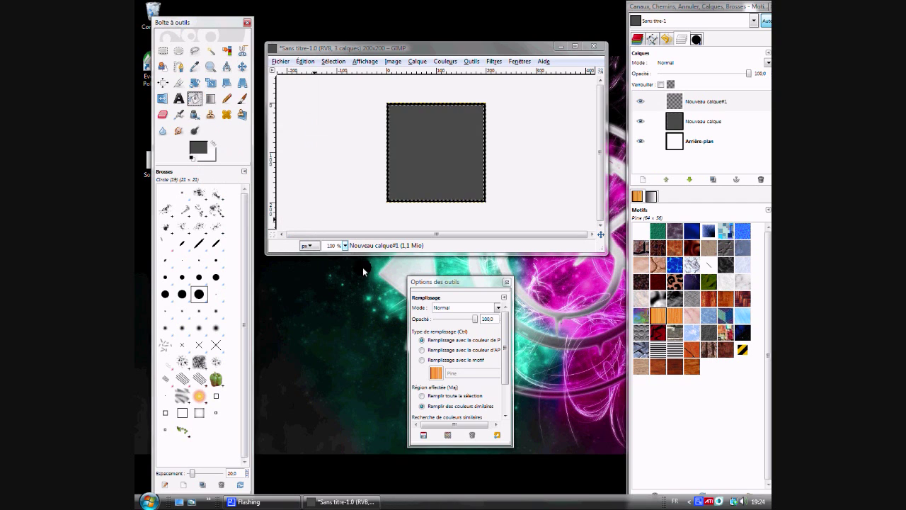
left_click(420, 360)
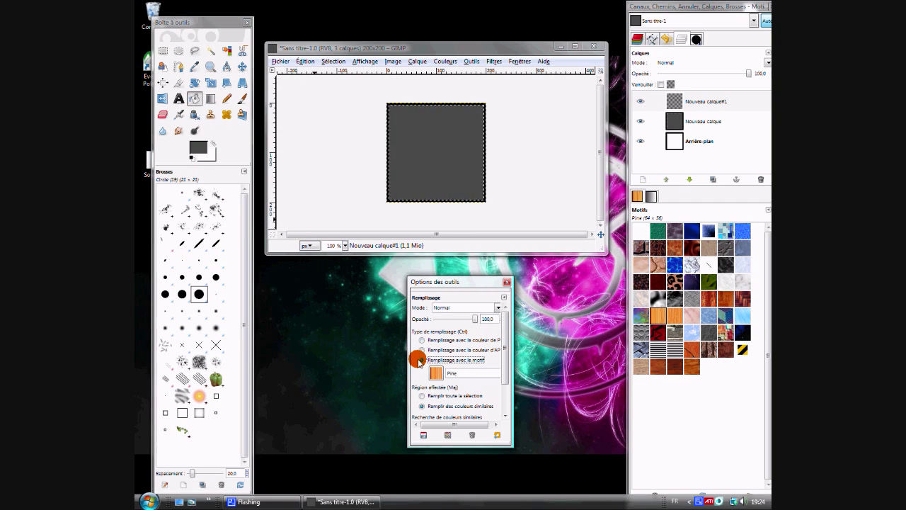
left_click(709, 266)
left_click(470, 184)
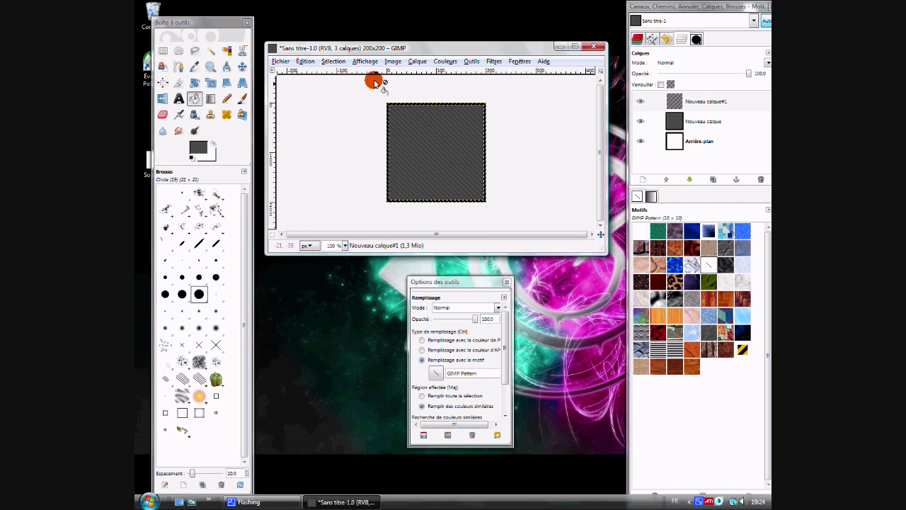
left_click_drag(747, 73, 742, 74)
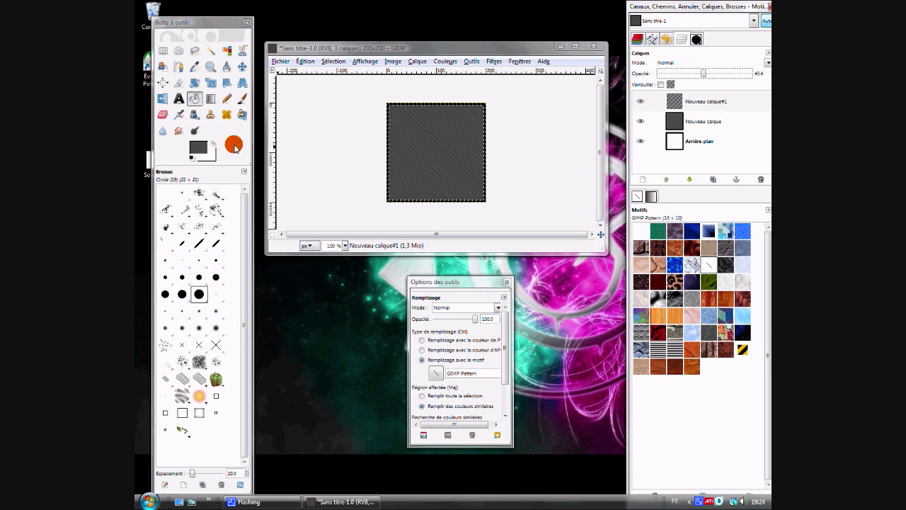
Remove the active selection around the inner square and activate the Text tool
left_click(178, 99)
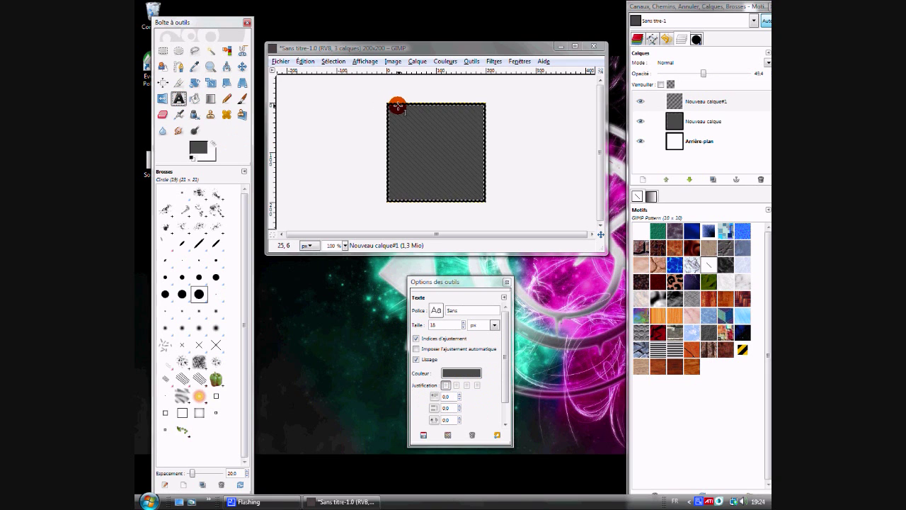
left_click_drag(391, 105, 409, 134)
key("m")
left_click(329, 57)
left_click(427, 146)
left_click(178, 99)
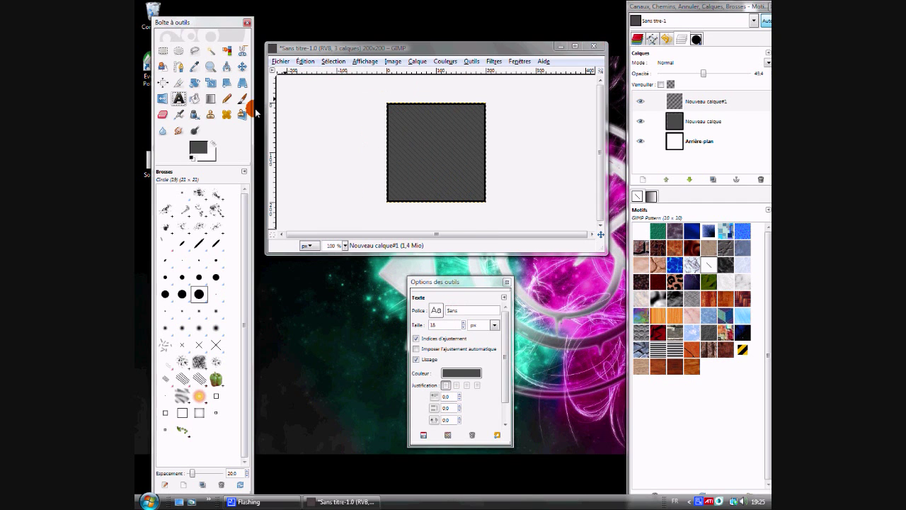
Draw a text box of about 196 × 189 px over the square and enter "ANA" in orange
left_click_drag(389, 106, 484, 198)
left_click(199, 151)
left_click(378, 195)
left_click(374, 221)
left_click(669, 317)
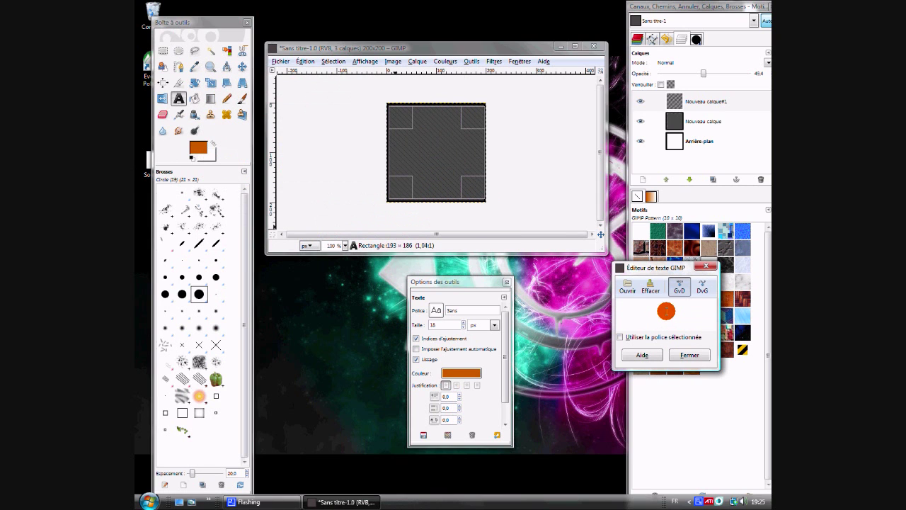
left_click(530, 170)
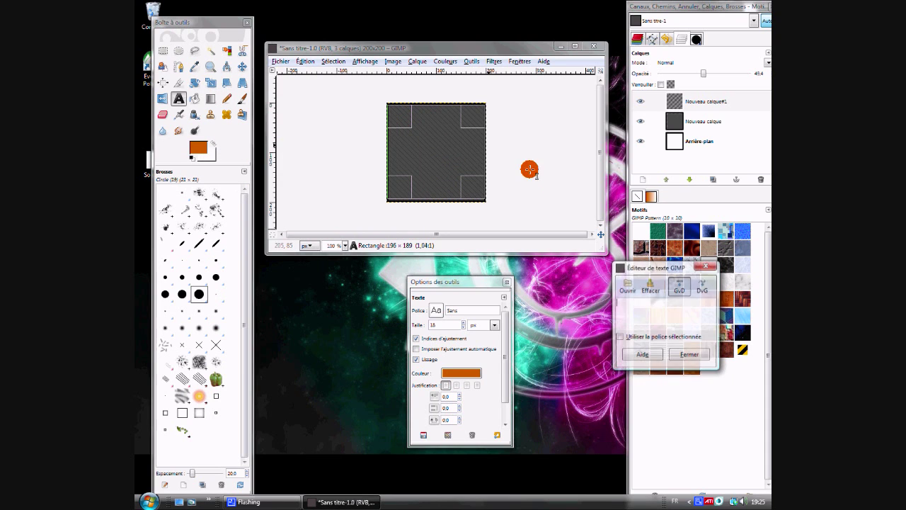
type("ANA")
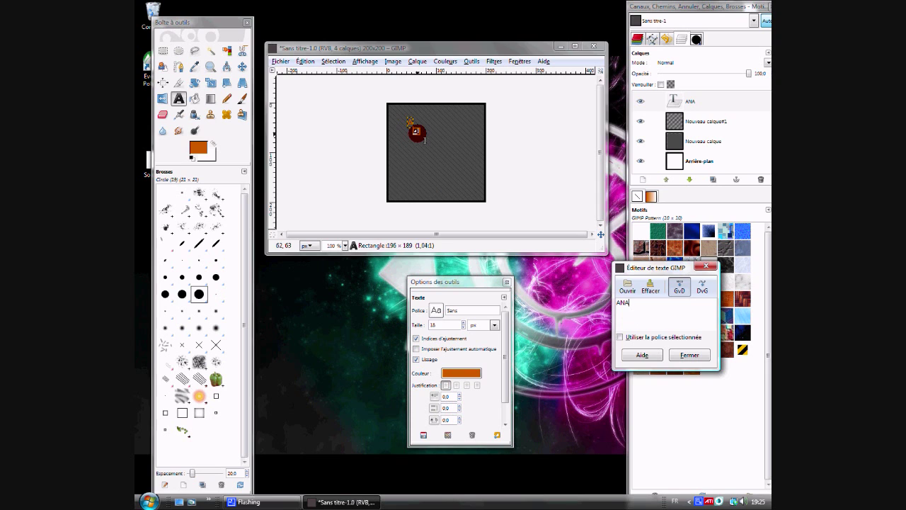
Resize the "ANA" text box to about 184 × 225 px and set its text size to 77 px
left_click_drag(417, 133, 490, 212)
left_click_drag(412, 126, 399, 105)
left_click_drag(443, 151, 449, 176)
double_click(639, 301)
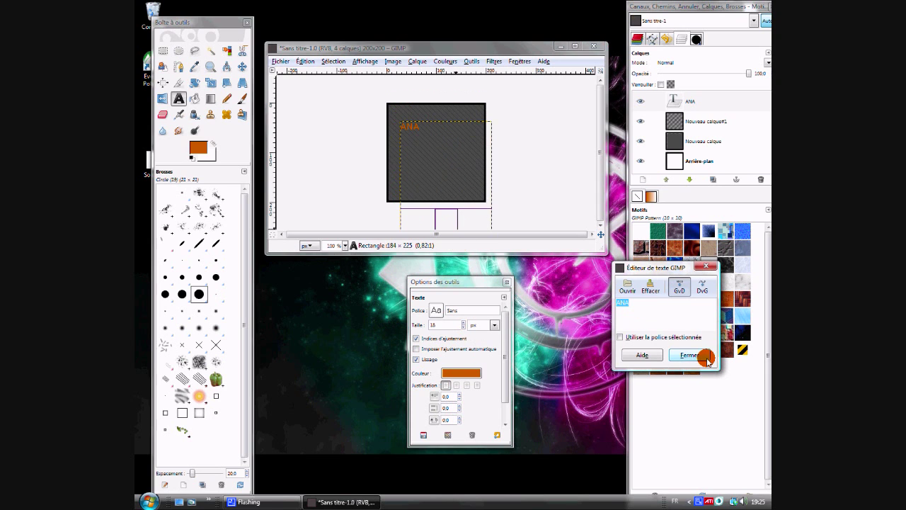
left_click_drag(463, 324, 464, 323)
left_click(464, 324)
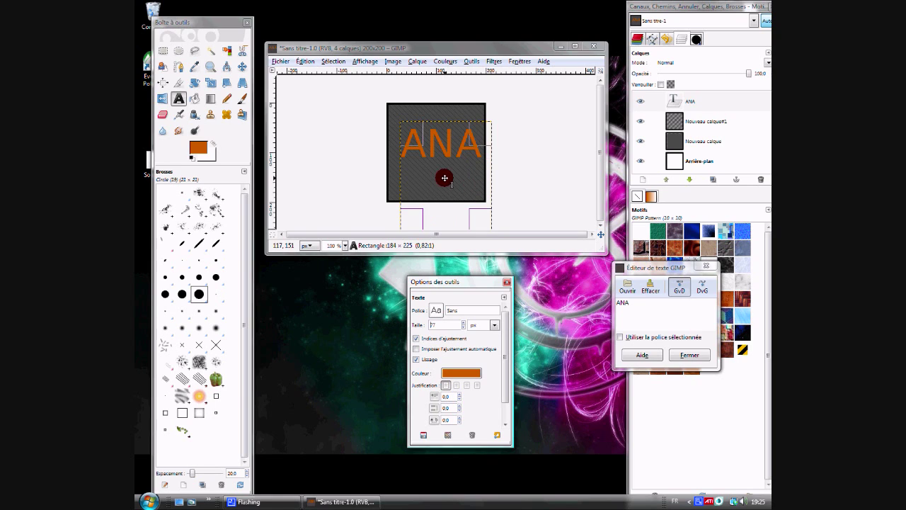
Set the "ANA" text in Sweet Confusion Light at 81 px, reposition it within the square and close the text editor
left_click(446, 316)
scroll(471, 390, "down", 6)
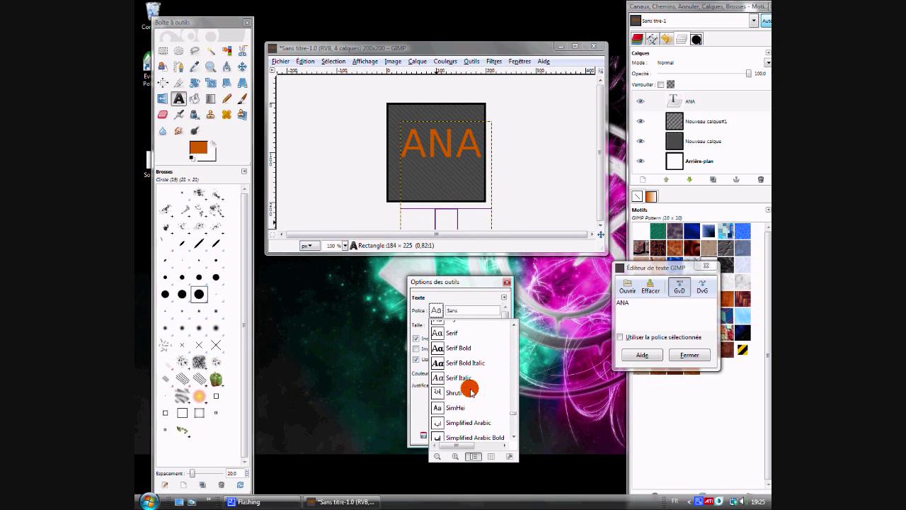
left_click(442, 430)
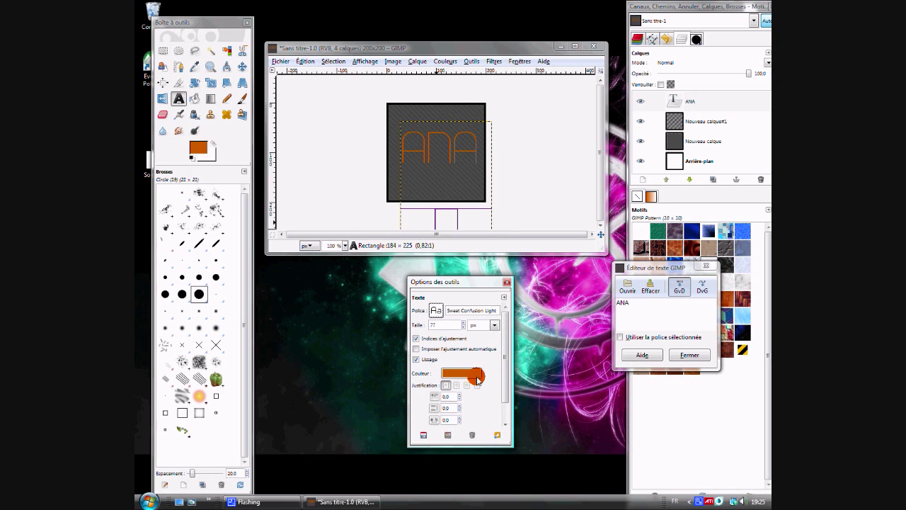
left_click(440, 152)
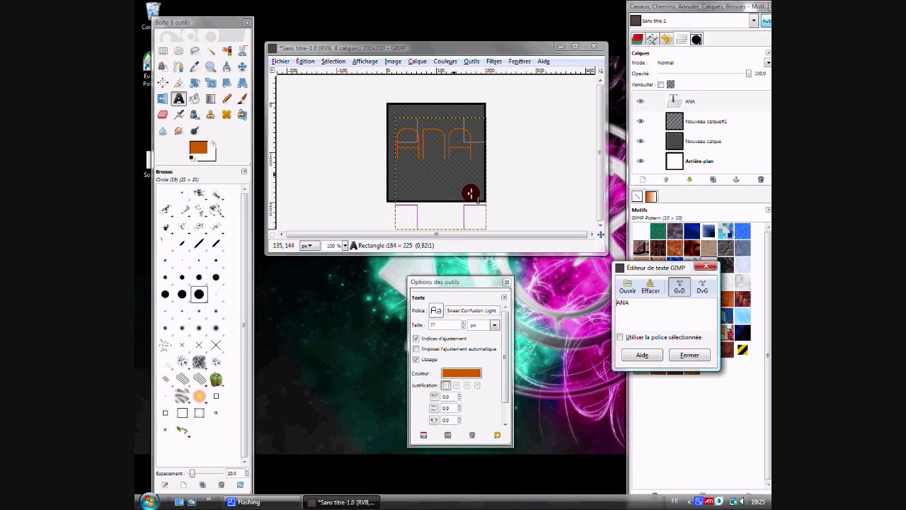
left_click(465, 324)
left_click(691, 354)
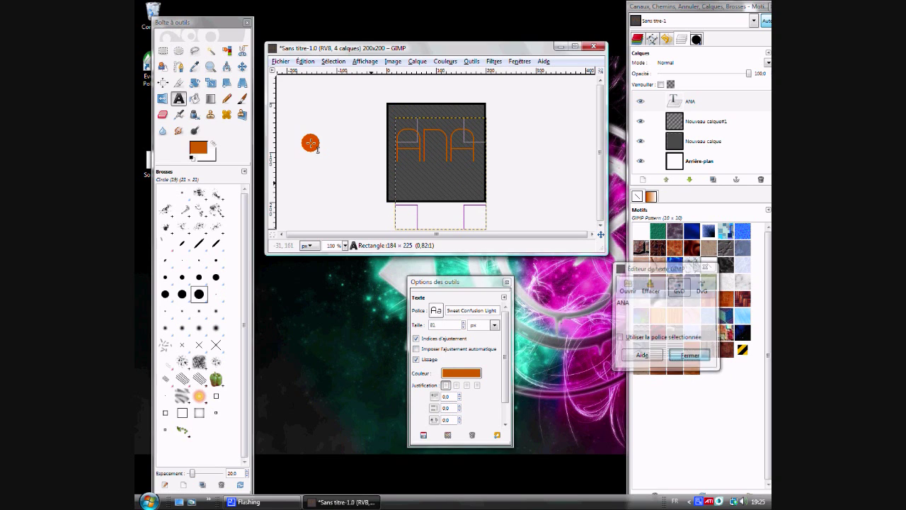
Rotate the "ANA" text layer by about 31° clockwise and move the active layer so the text sits centred in the square
left_click(194, 82)
left_click_drag(491, 146, 479, 176)
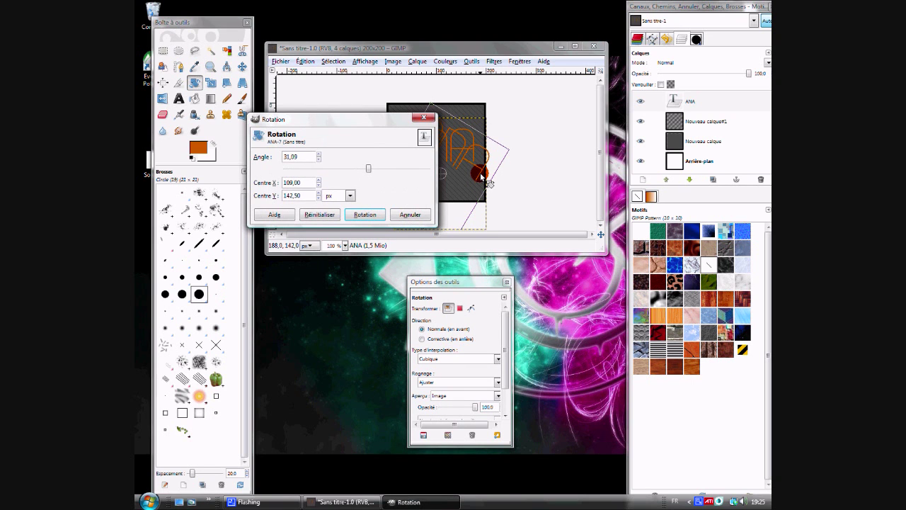
left_click(362, 216)
left_click(242, 67)
left_click(428, 339)
left_click_drag(453, 164, 438, 168)
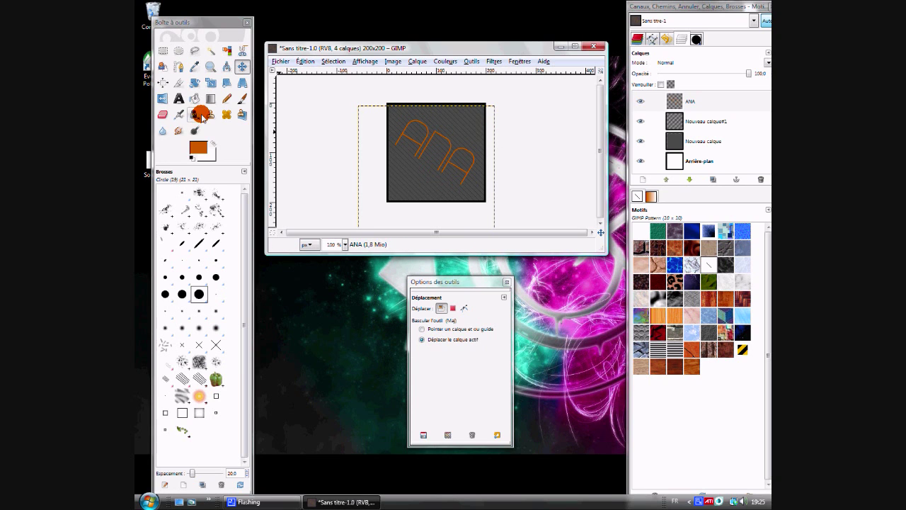
Set up the Paintbrush with the KeReN-R-Blood Brushes 02-1 brush and a dark red foreground colour
left_click(242, 100)
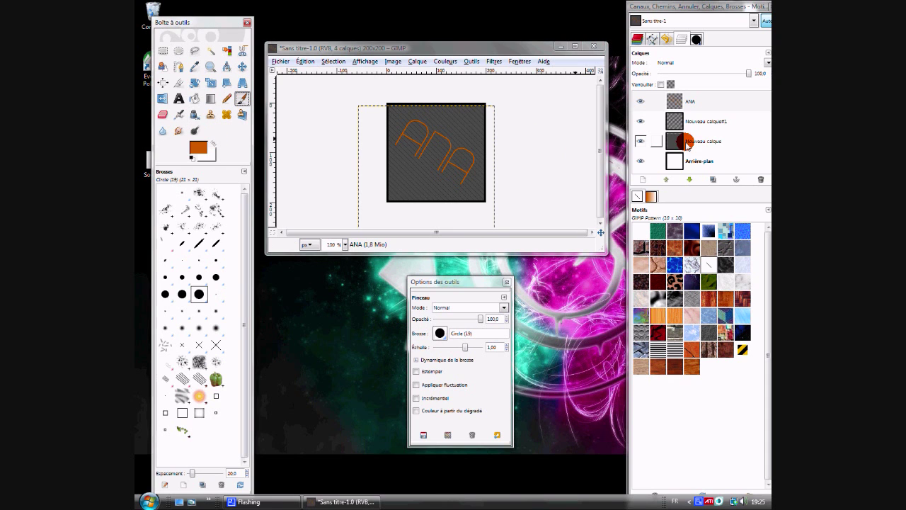
left_click(199, 193)
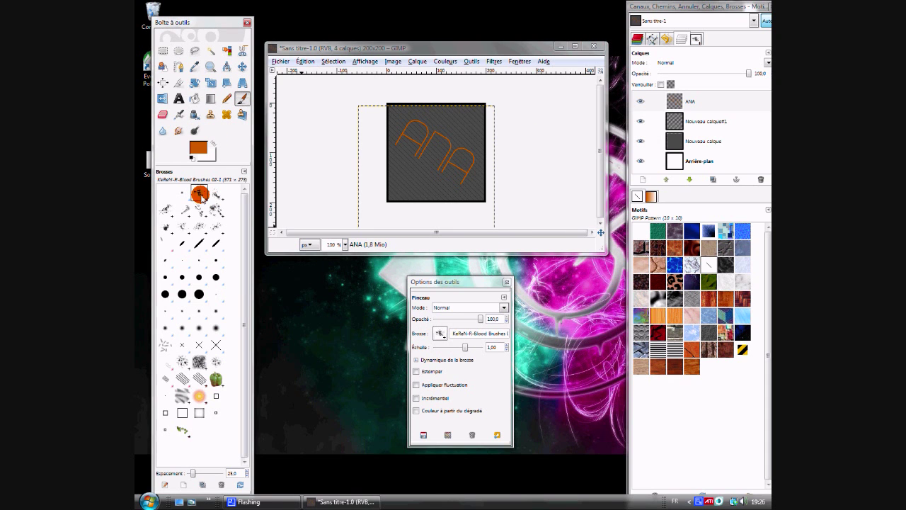
left_click(450, 158)
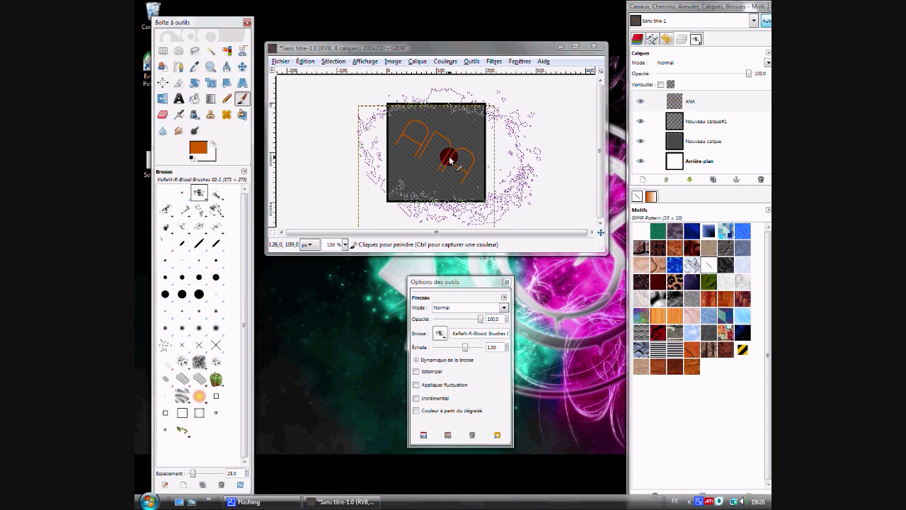
left_click(198, 147)
left_click(369, 201)
left_click(375, 226)
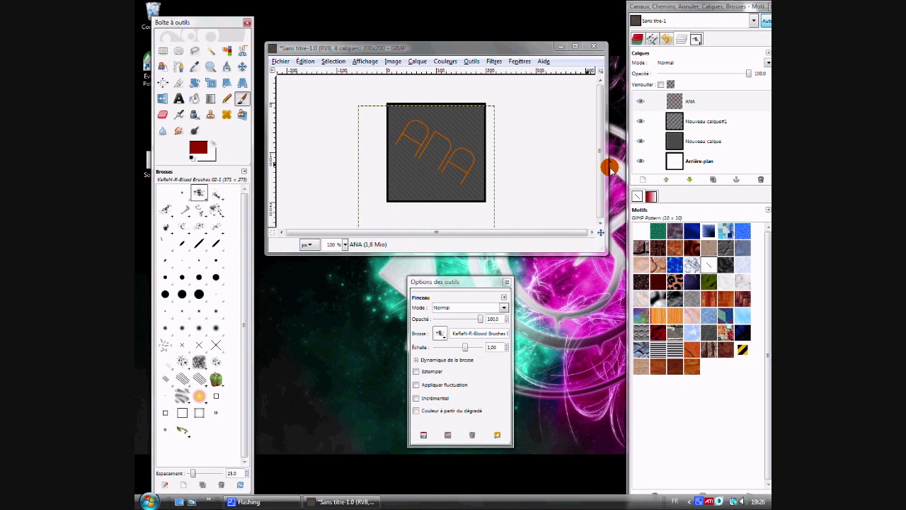
Add a transparent 200 × 200 px layer and stamp one dark red blood splatter over the text
left_click(641, 179)
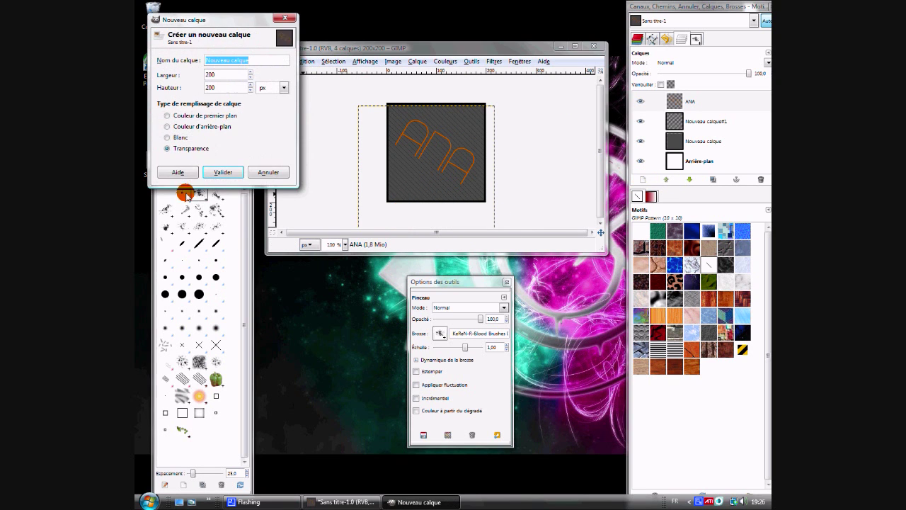
left_click(216, 173)
left_click(425, 151)
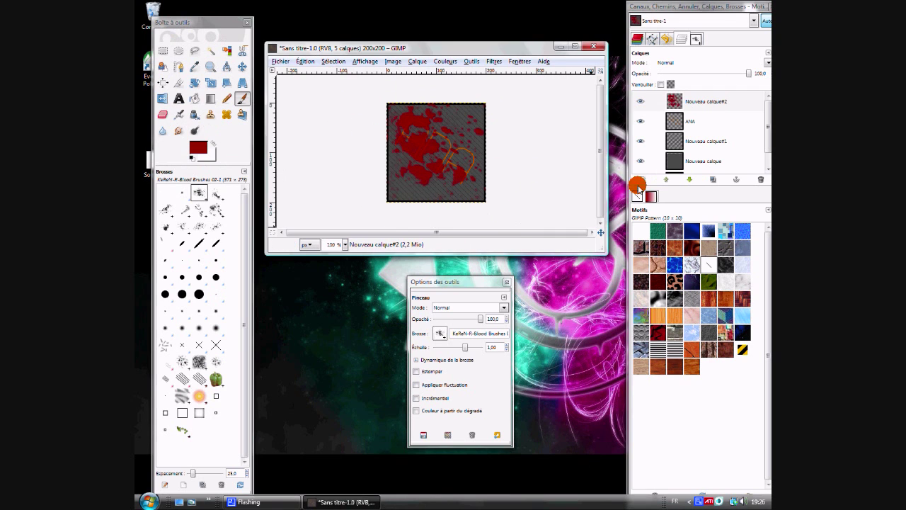
Lower the blood splatter layer's opacity to about 32%
left_click_drag(685, 108, 684, 147)
left_click_drag(689, 110, 685, 83)
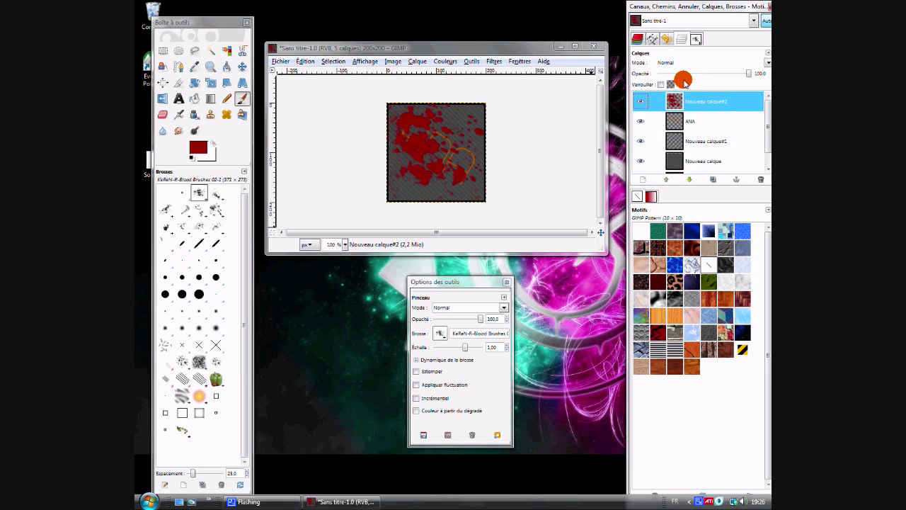
left_click_drag(749, 74, 725, 76)
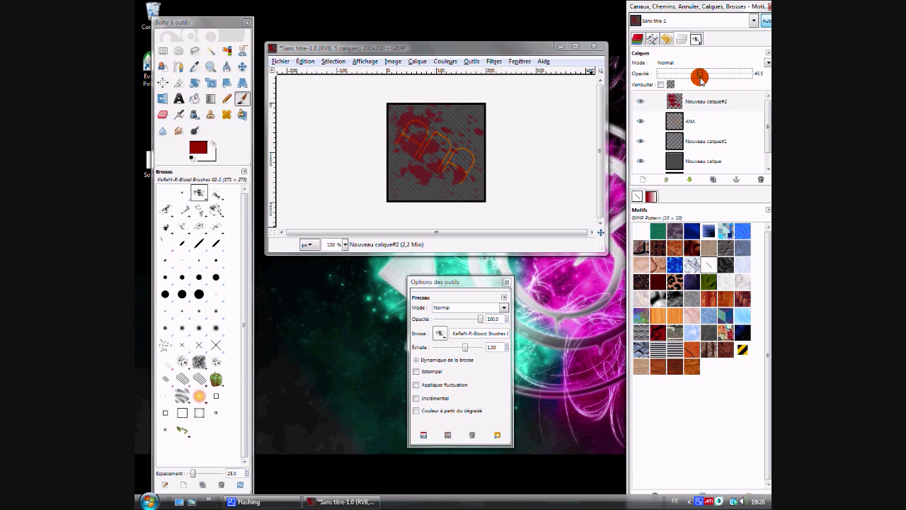
left_click_drag(690, 81, 687, 77)
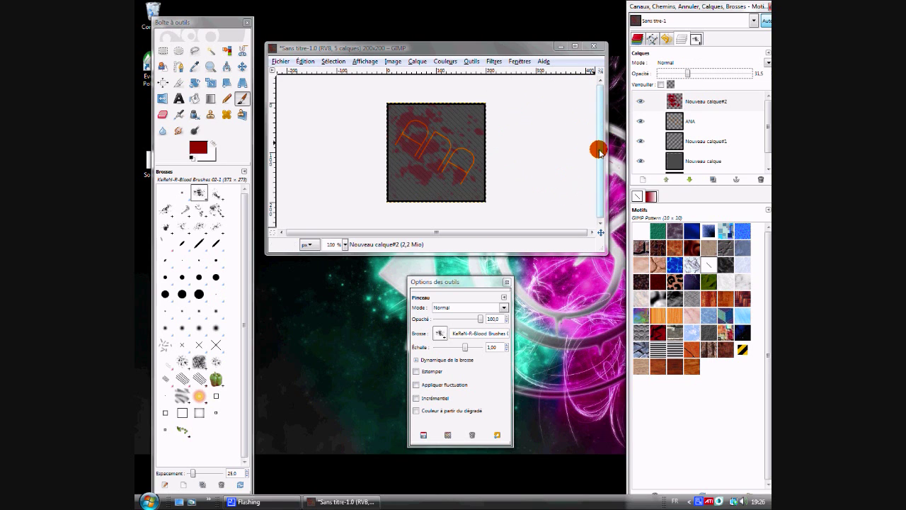
Open the finished Lof avatar from the Documents folder, examine it enlarged, and return to the image in GIMP
key("super")
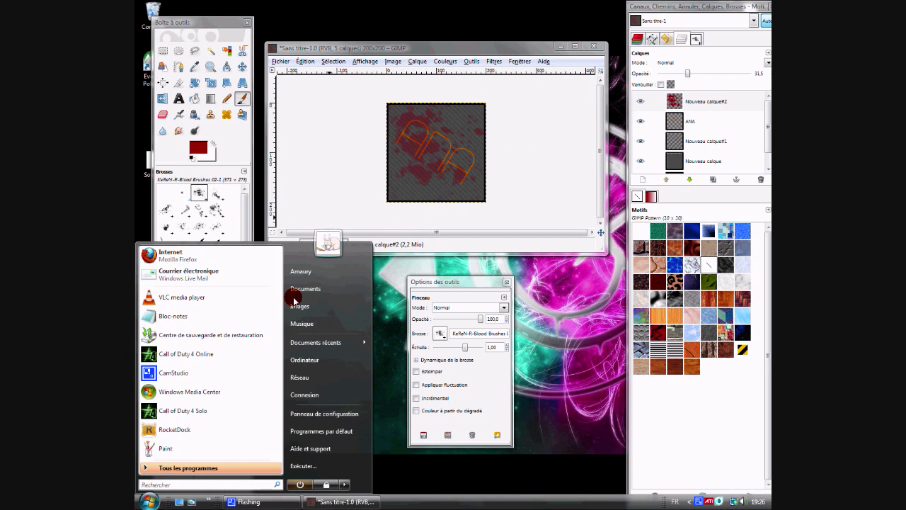
left_click(305, 288)
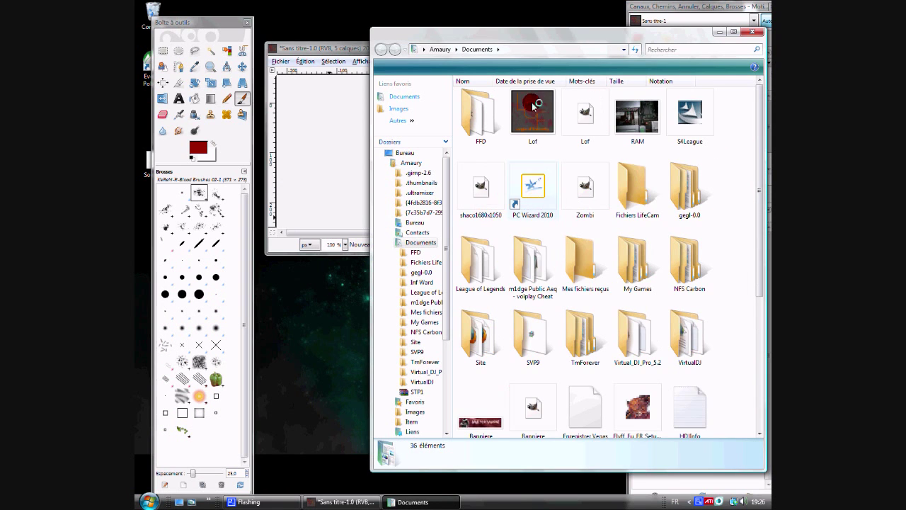
left_click(541, 192)
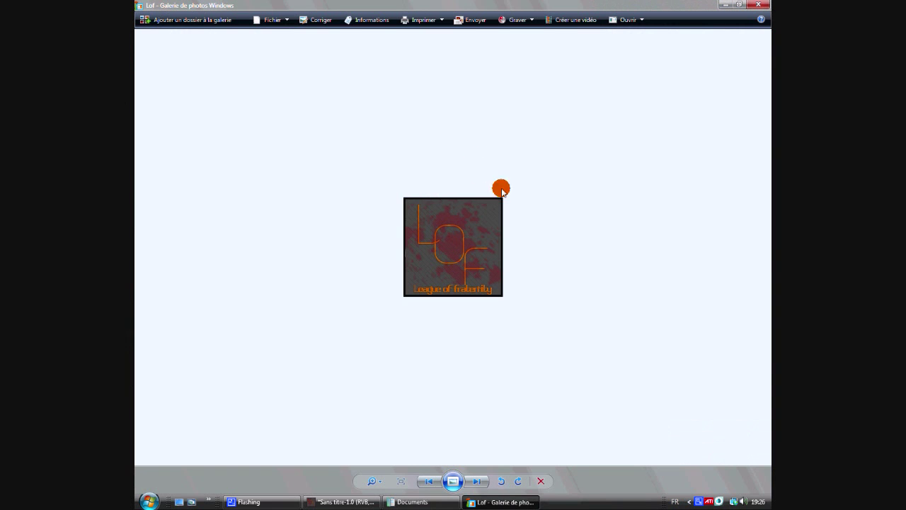
scroll(518, 246, "up", 3)
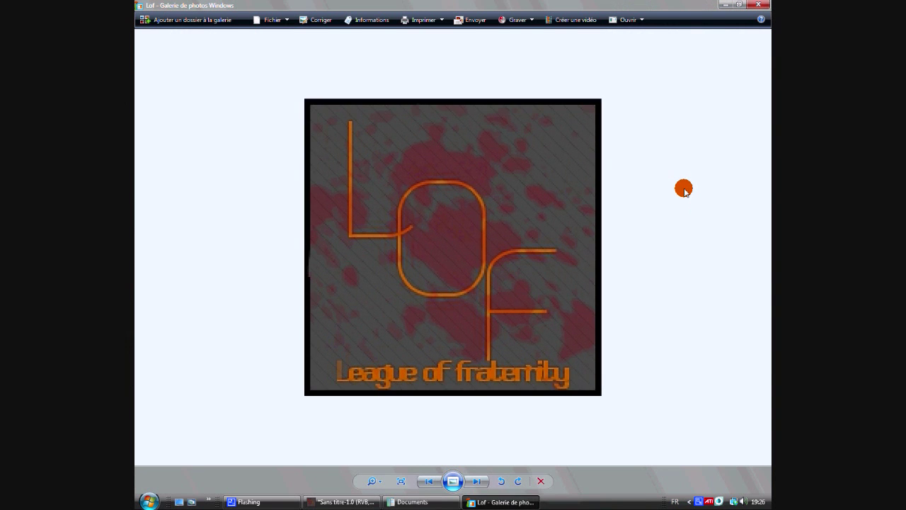
scroll(685, 190, "down", 1)
scroll(685, 190, "down", 2)
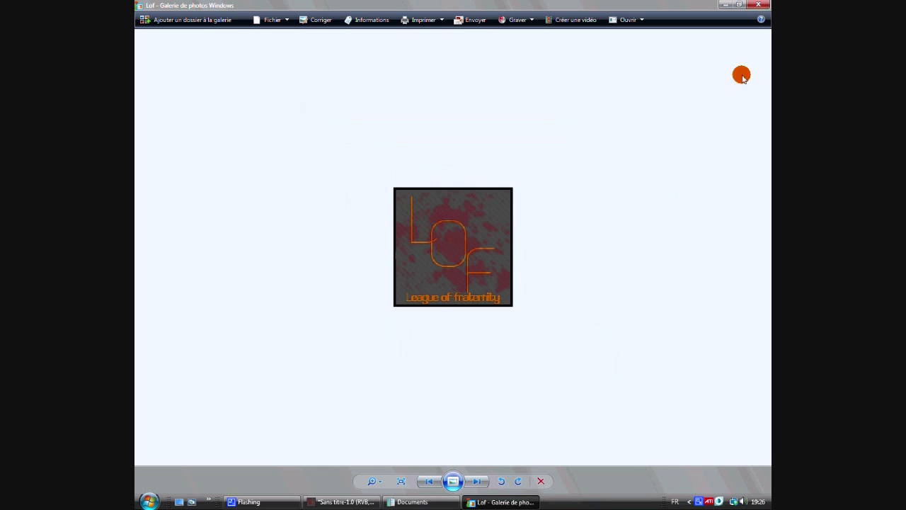
left_click(767, 7)
left_click(340, 50)
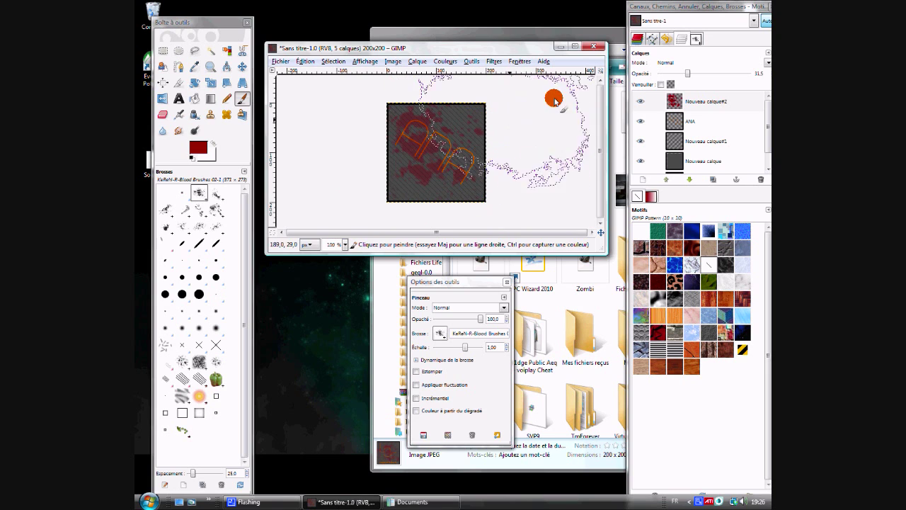
Close the untitled avatar image without saving, along with the empty image editor and the Documents window
left_click(593, 48)
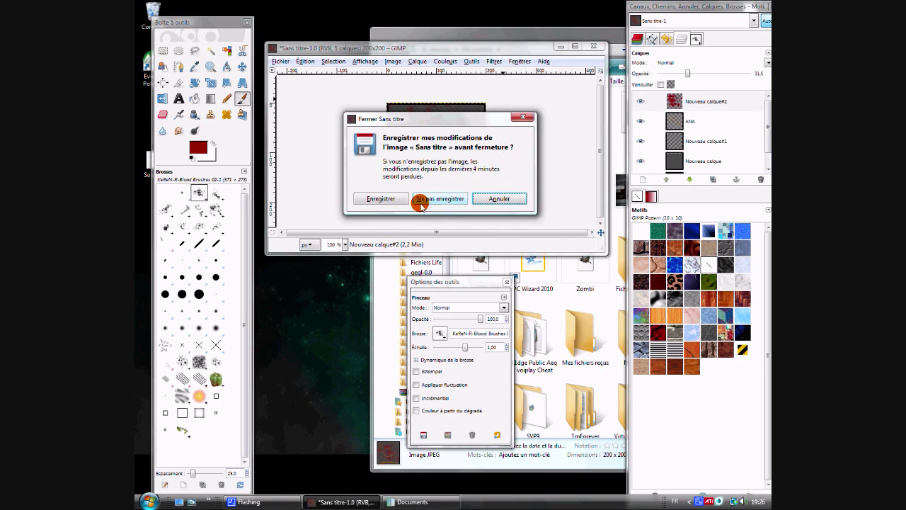
left_click(431, 201)
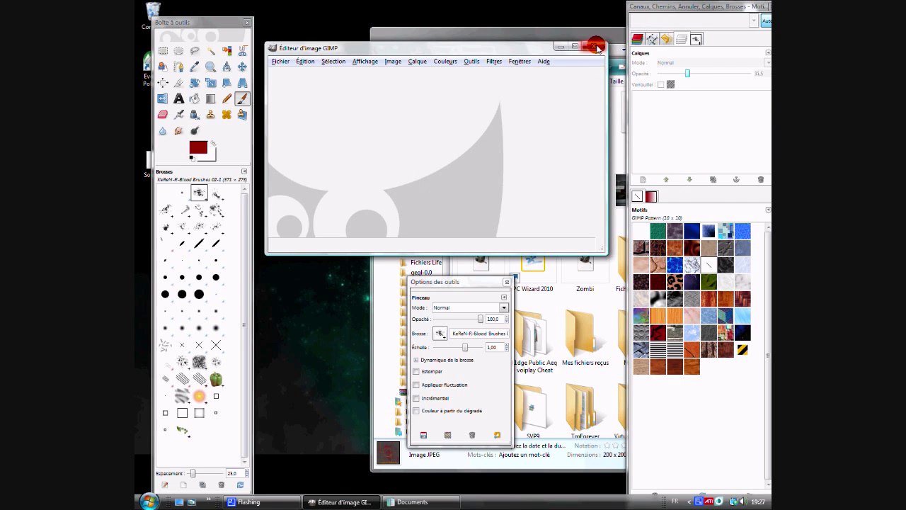
left_click(593, 46)
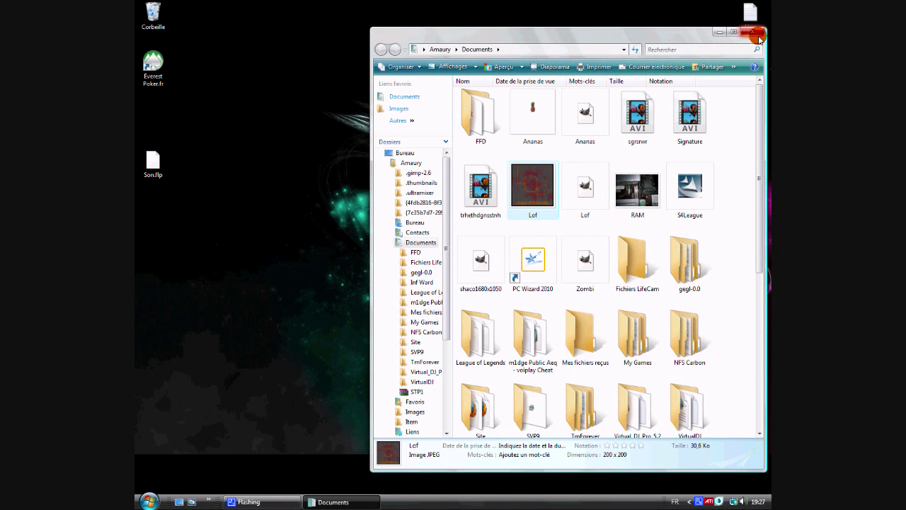
left_click(757, 35)
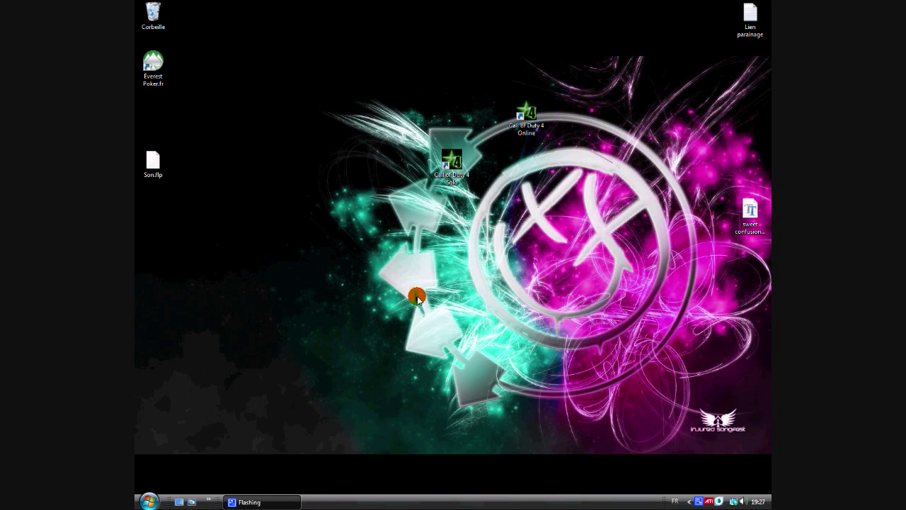
right_click(698, 502)
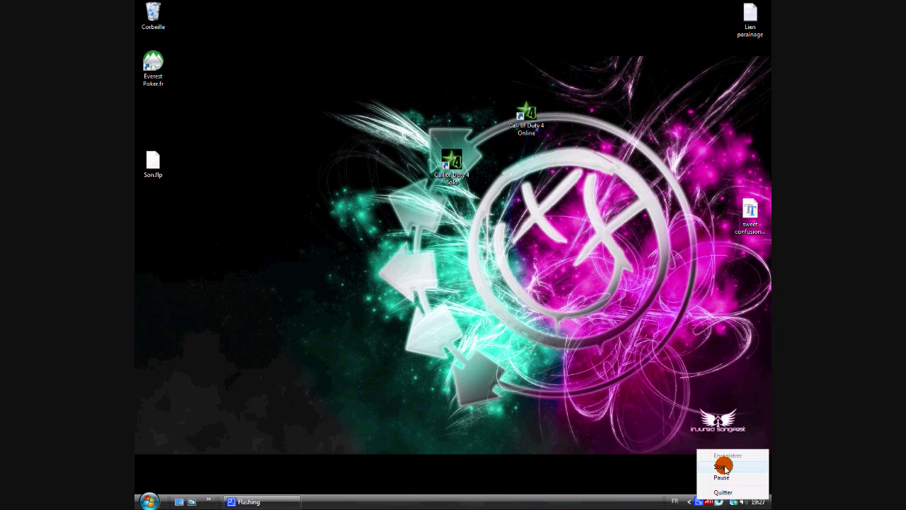
left_click(610, 464)
mouse_move(556, 507)
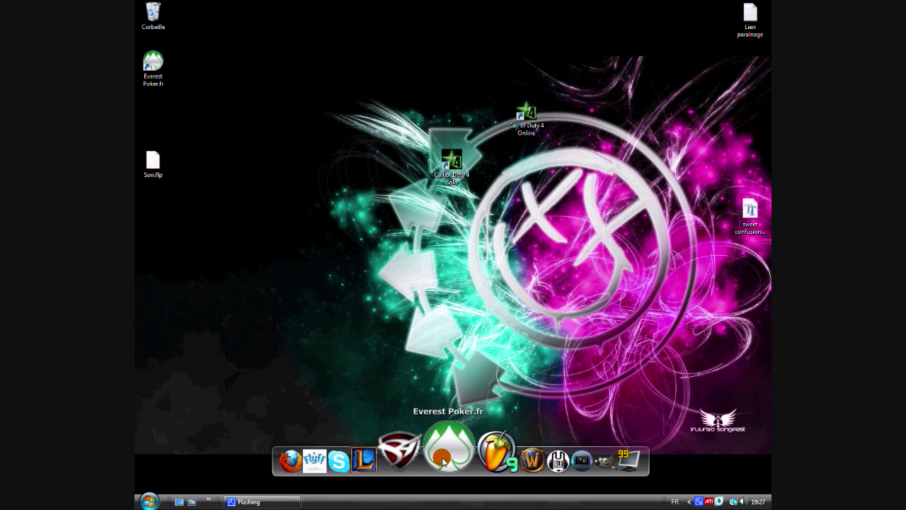